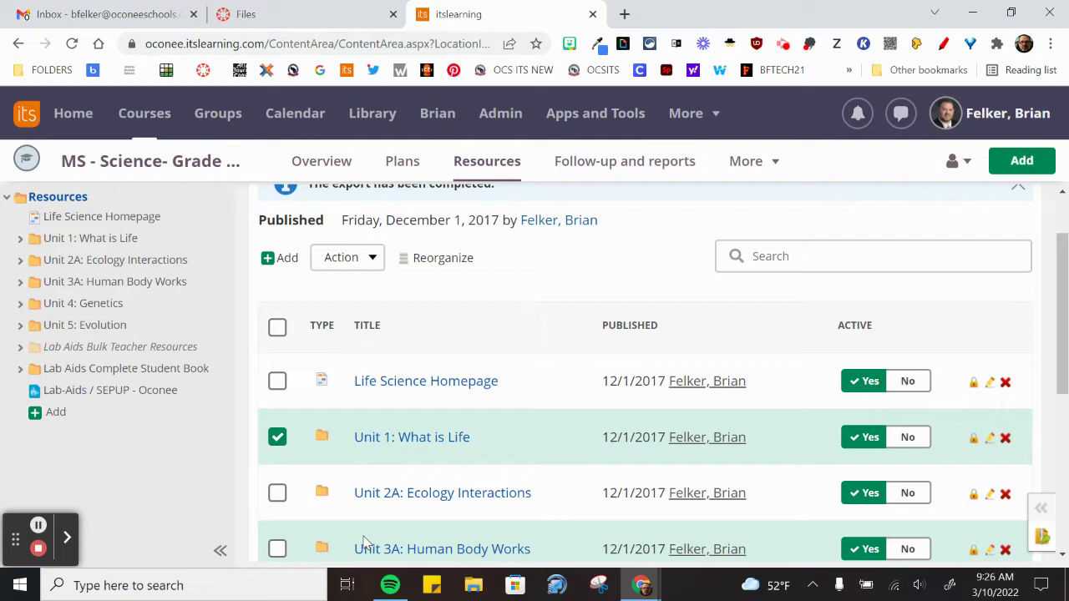
Step: Open the Life Science Homepage, collapse the resource tree and look over the page's content blocks
left_click(394, 384)
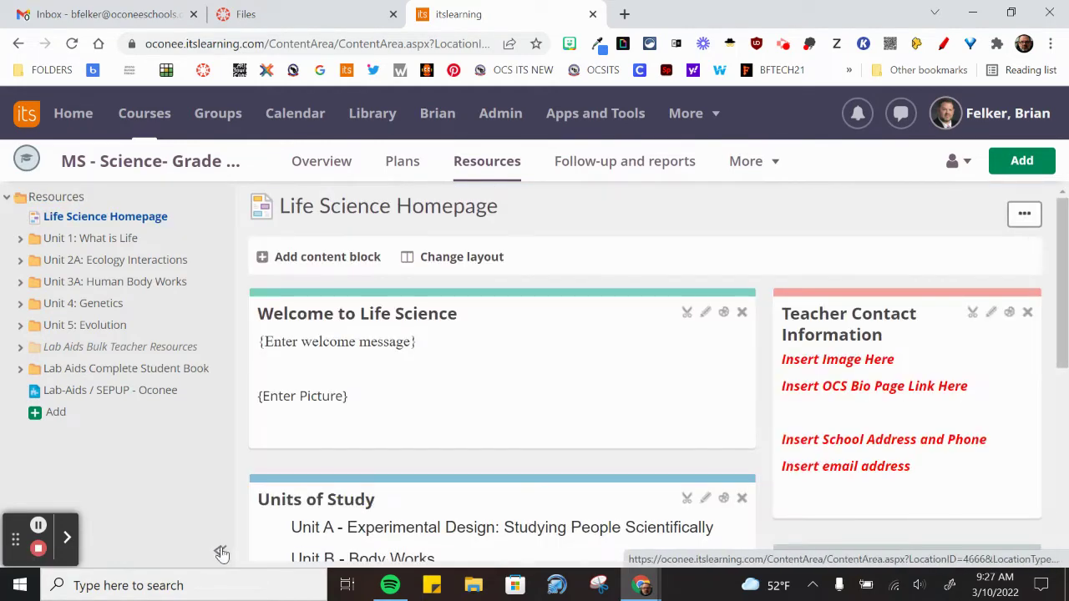
left_click(220, 549)
scroll(385, 453, "down", 3)
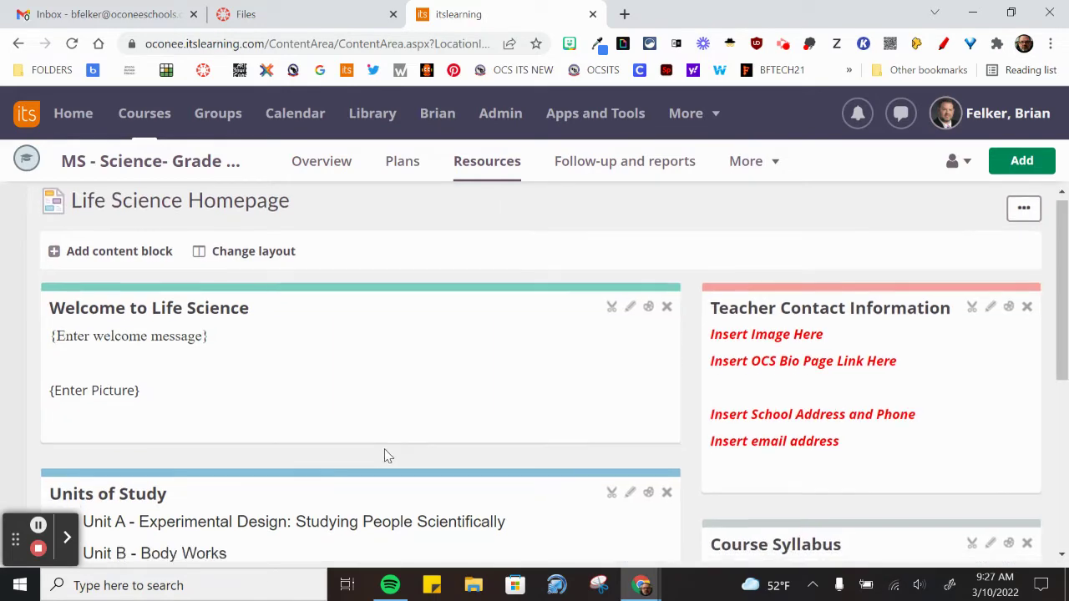
scroll(386, 456, "down", 2)
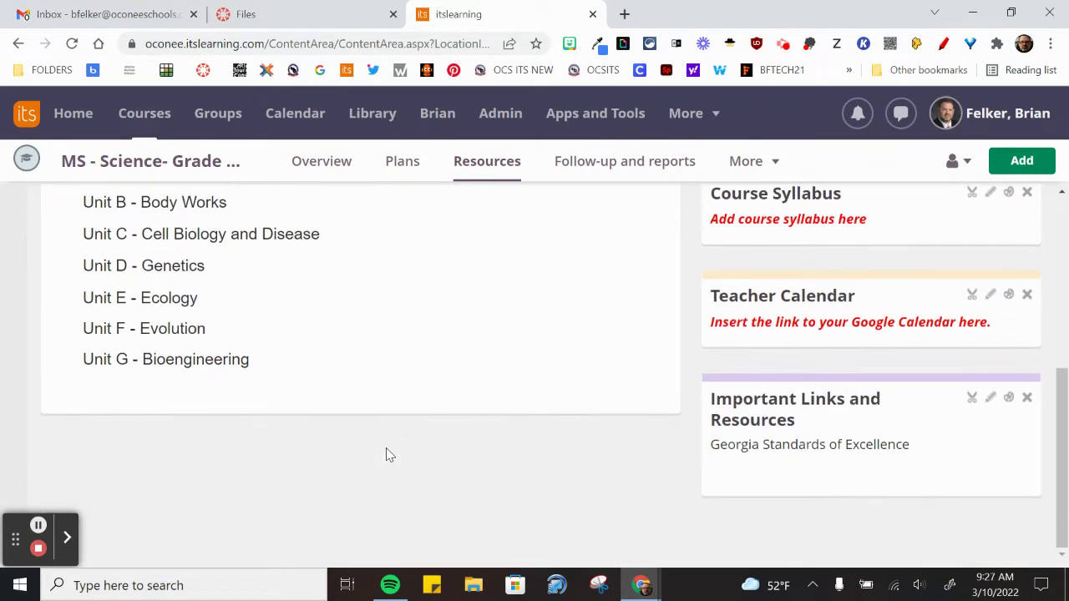
scroll(388, 454, "up", 3)
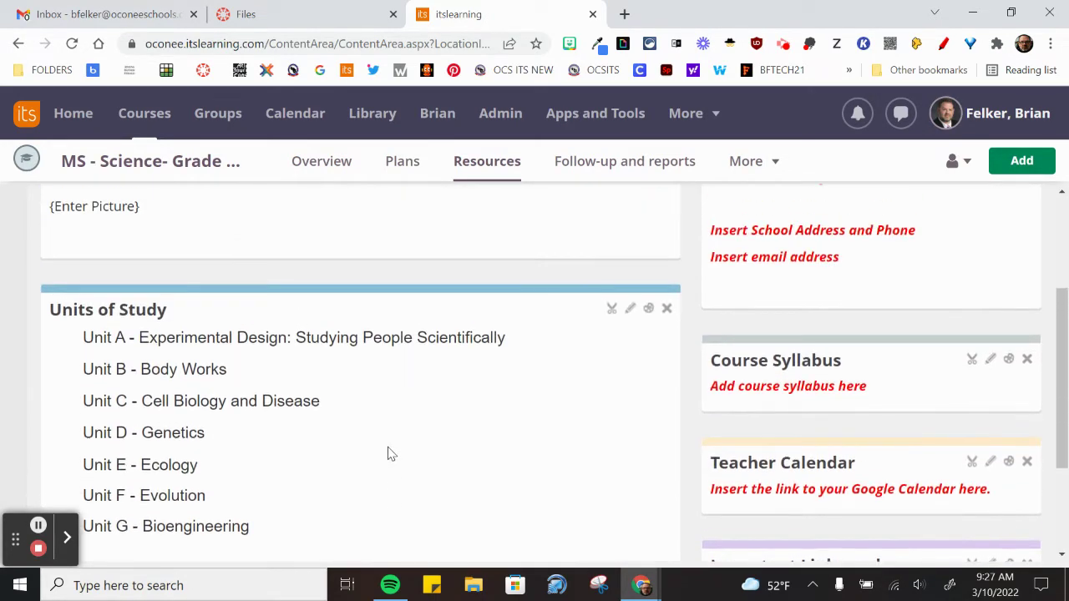
scroll(390, 454, "down", 2)
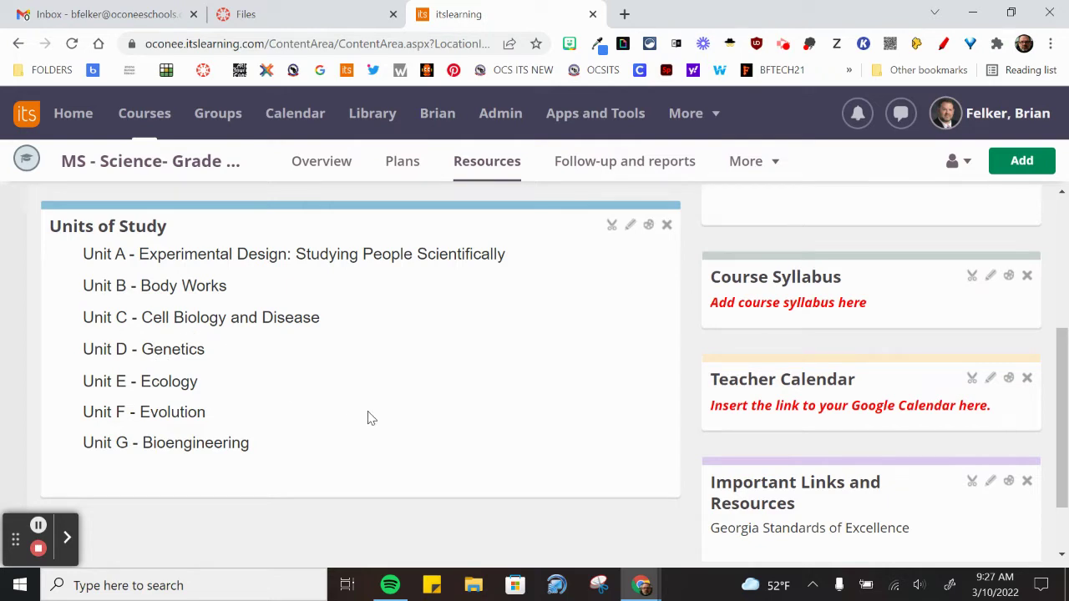
scroll(369, 418, "up", 2)
scroll(372, 418, "up", 1)
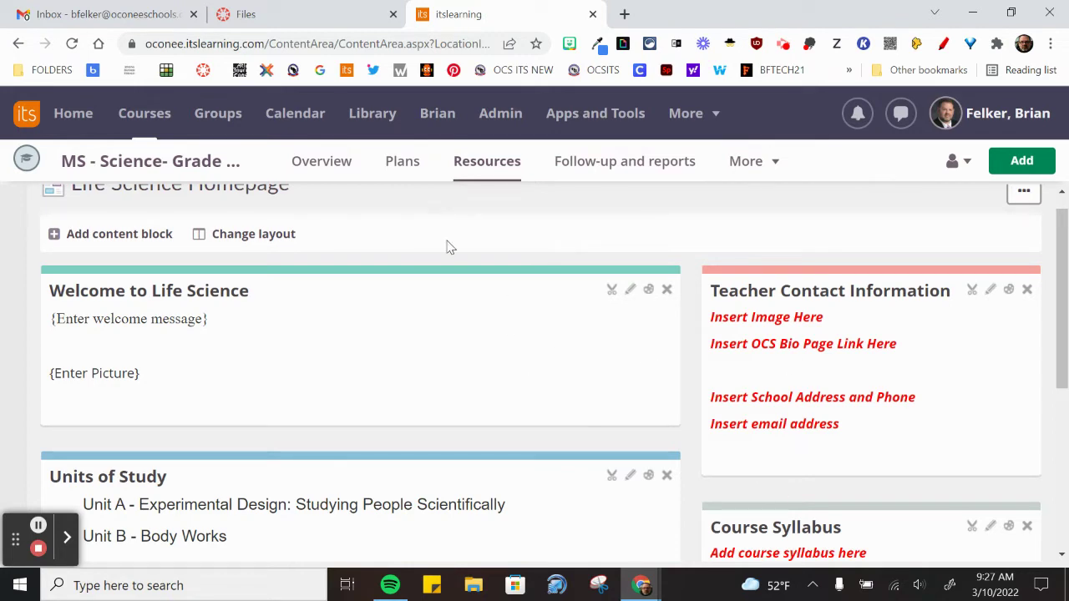
scroll(534, 422, "down", 2)
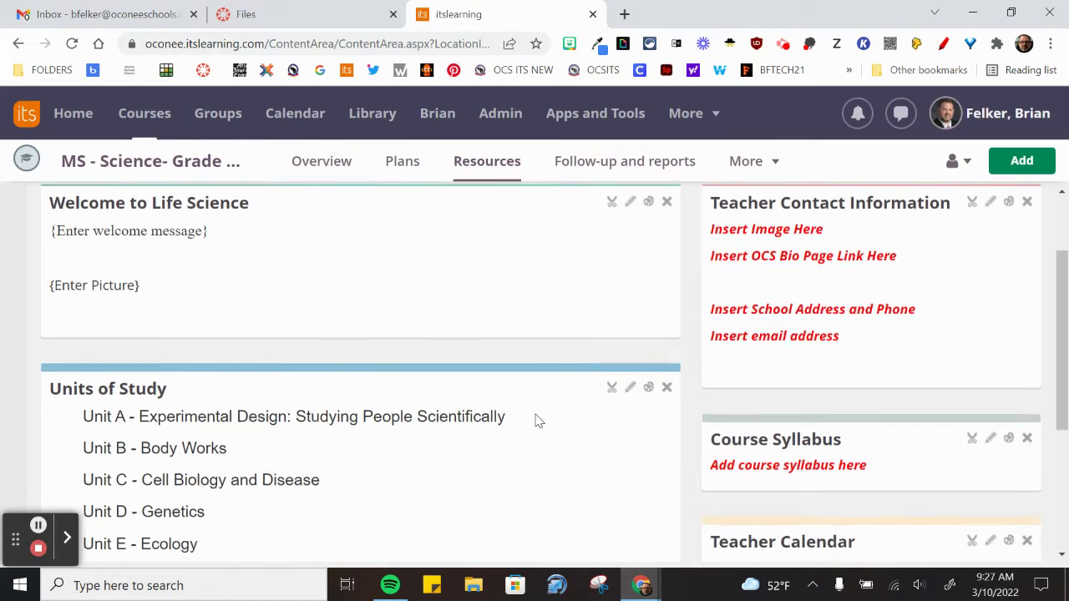
Step: Open the Units of Study content block for editing and show its HTML source
left_click(630, 310)
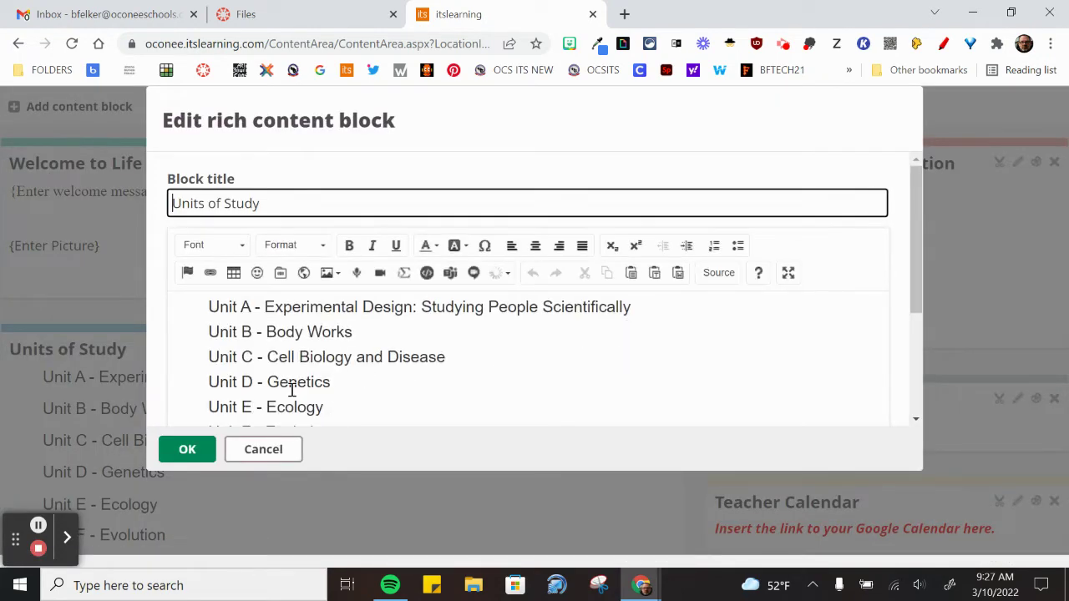
left_click_drag(203, 307, 405, 401)
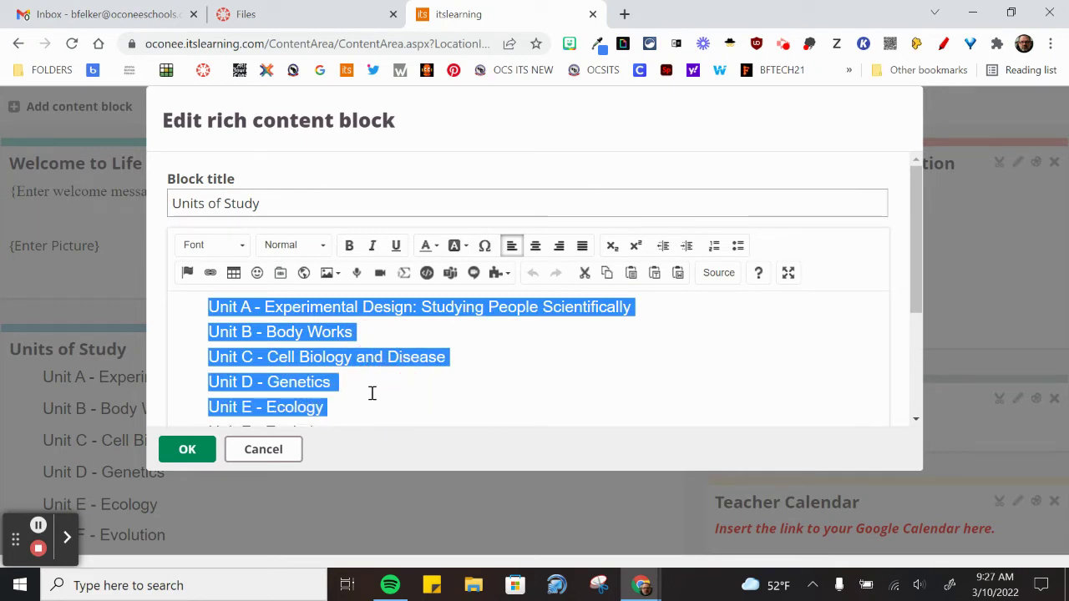
left_click(373, 394)
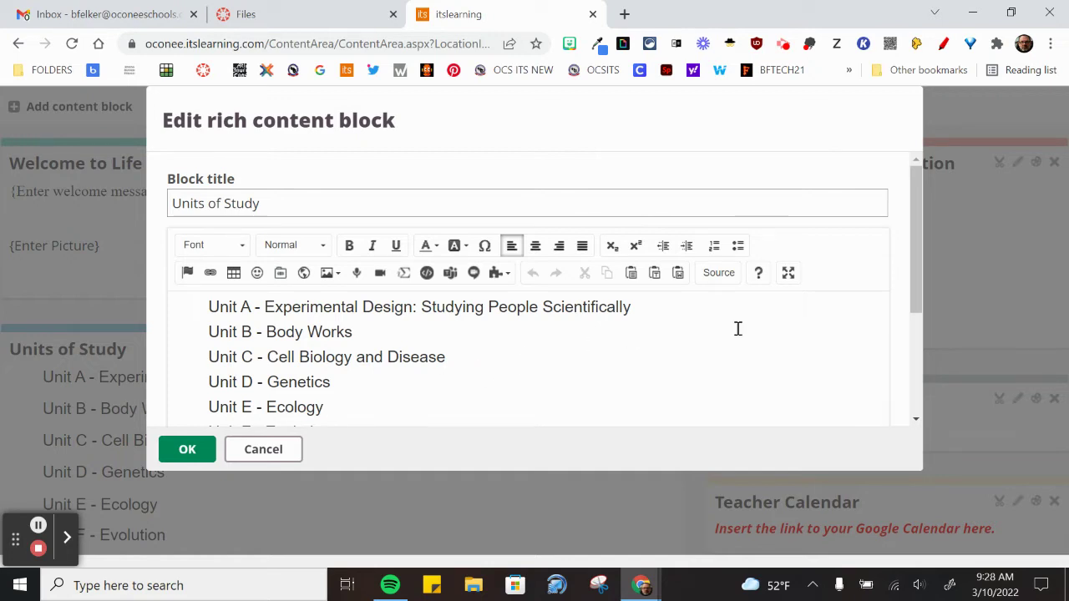
left_click(722, 279)
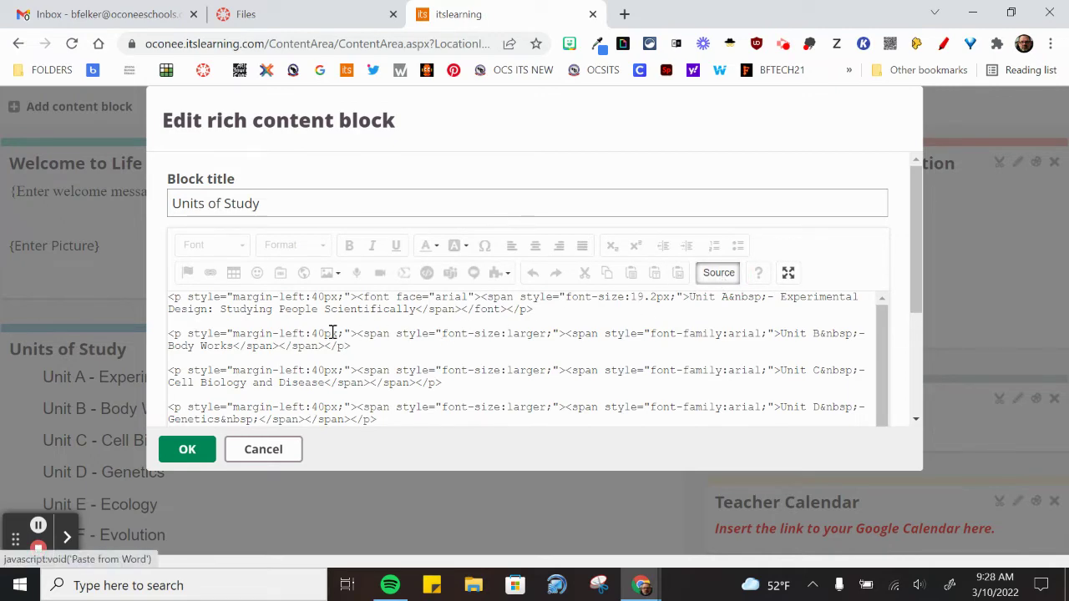
Step: Copy the entire HTML source of the Units of Study block and close the editor without saving
scroll(301, 332, "down", 3)
scroll(322, 338, "up", 3)
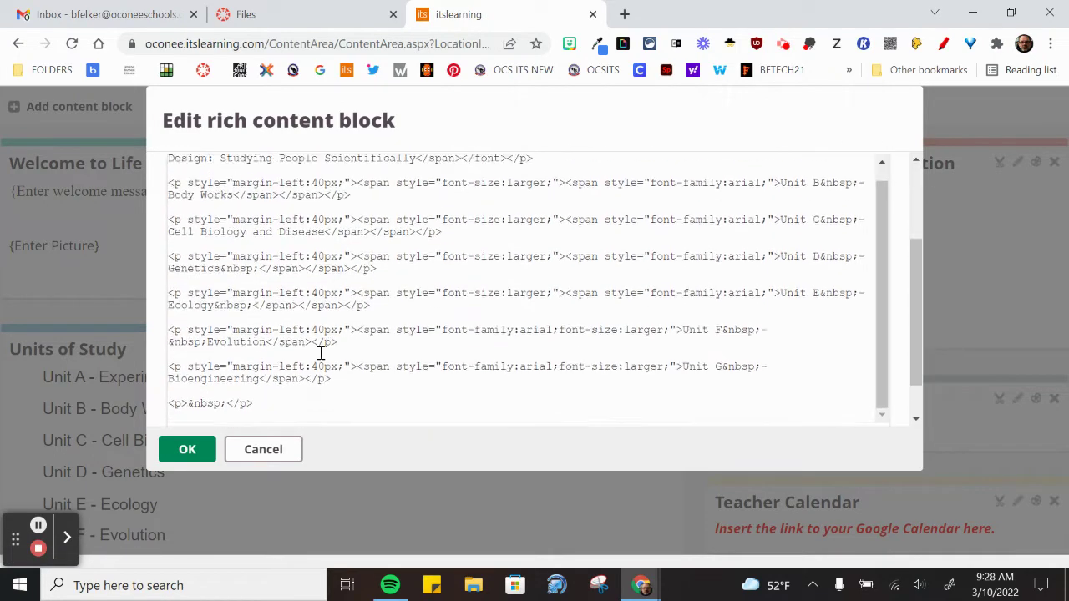
scroll(323, 338, "down", 4)
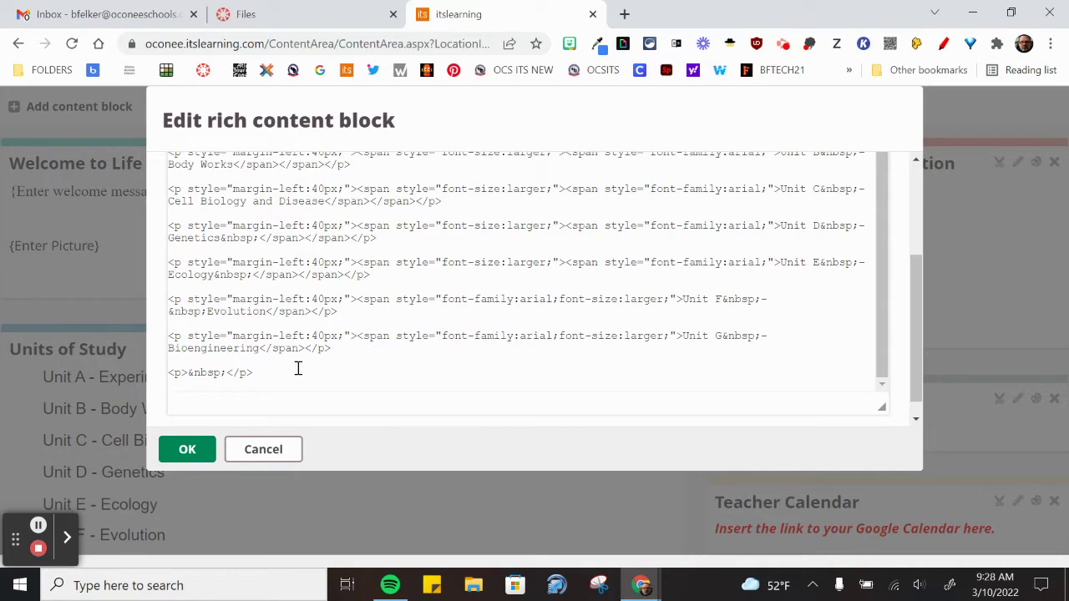
left_click(301, 286)
key("ctrl+a")
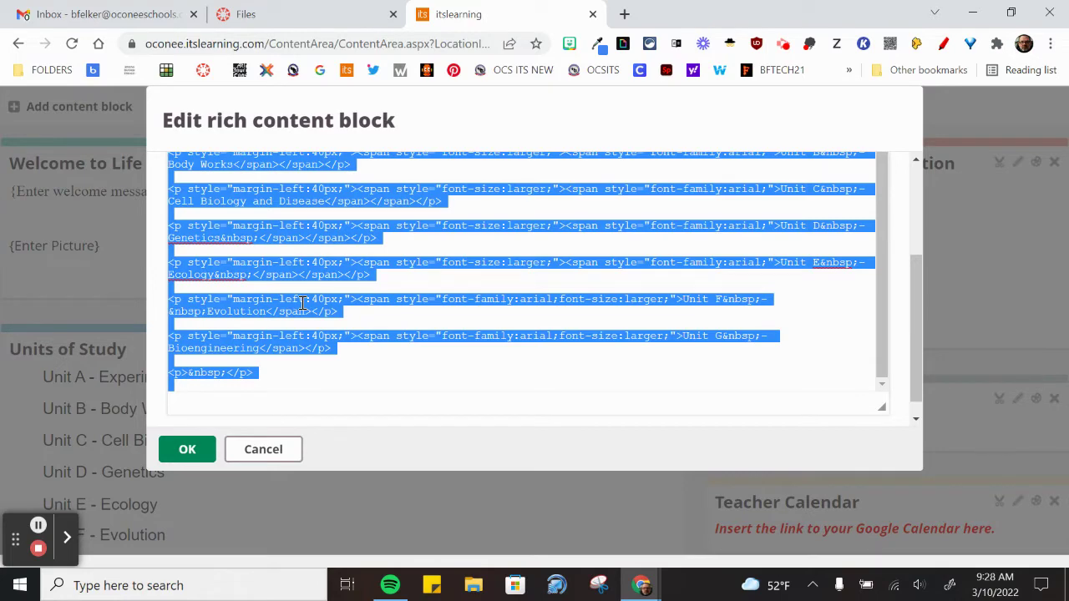
left_click(278, 449)
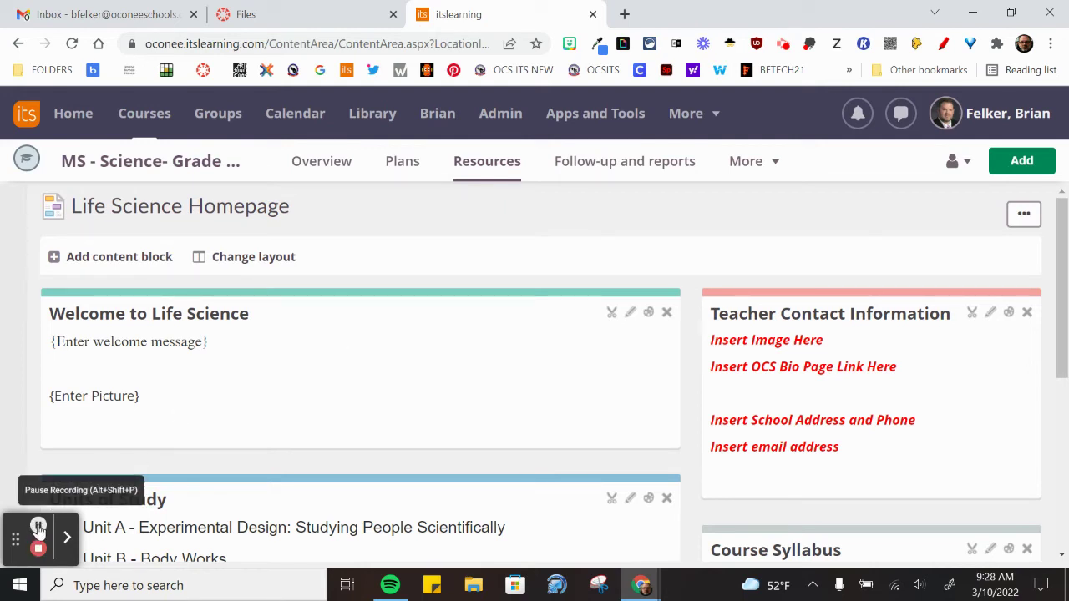
Step: Switch to Canvas and open the page "ITSL PAGE to Canvas Page" for editing in the raw HTML editor
left_click(37, 528)
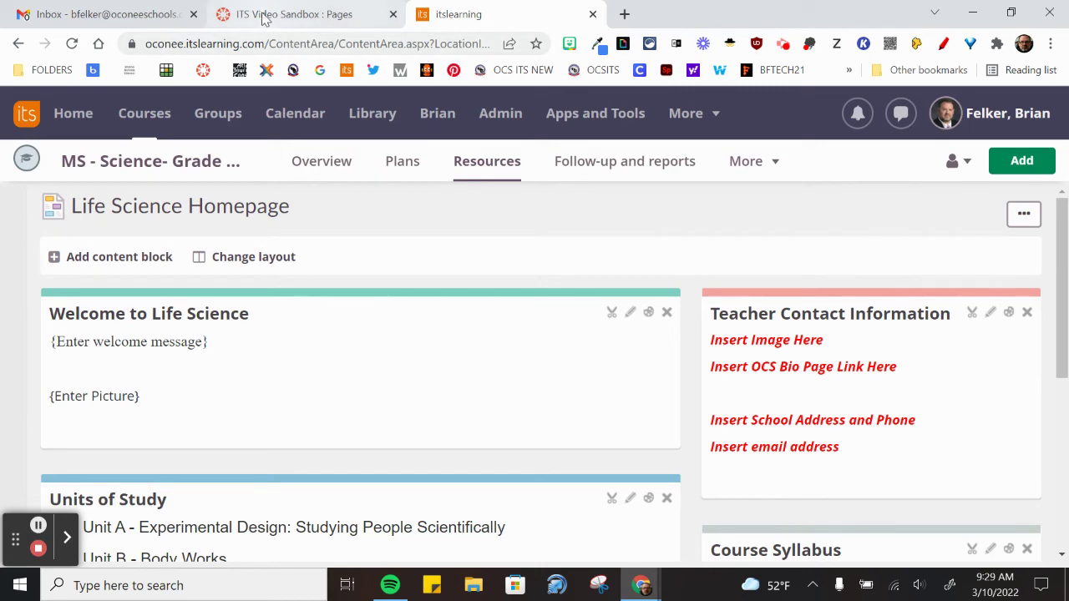
left_click(263, 17)
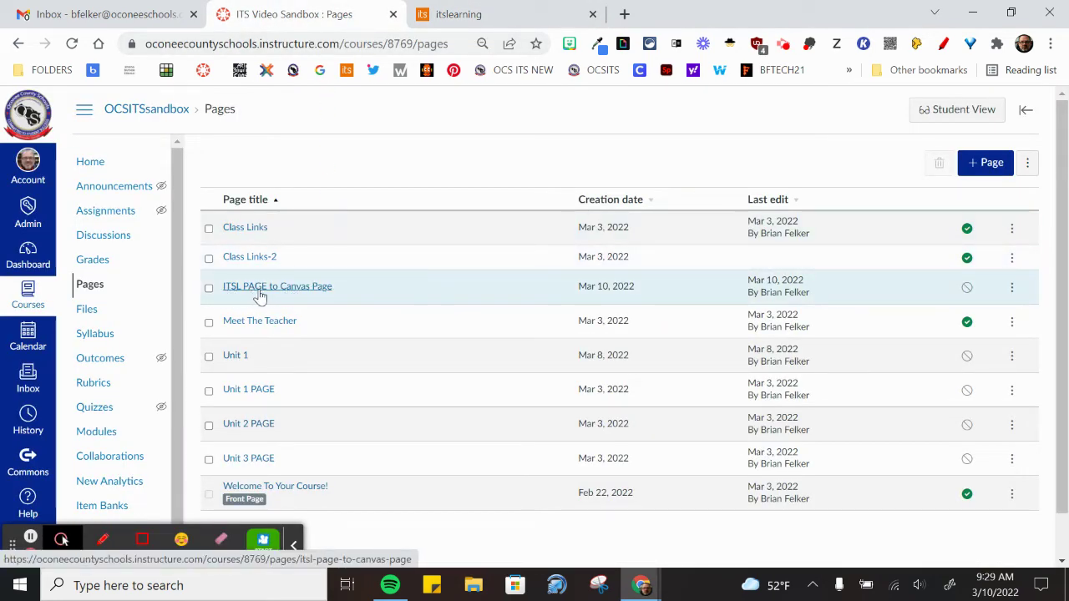
left_click(292, 287)
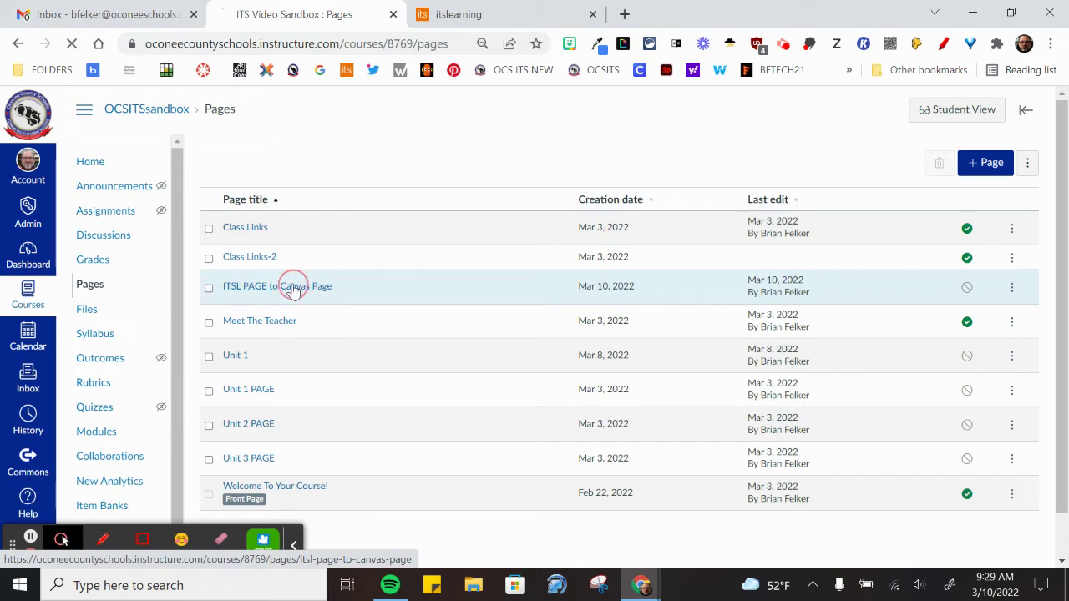
left_click(294, 546)
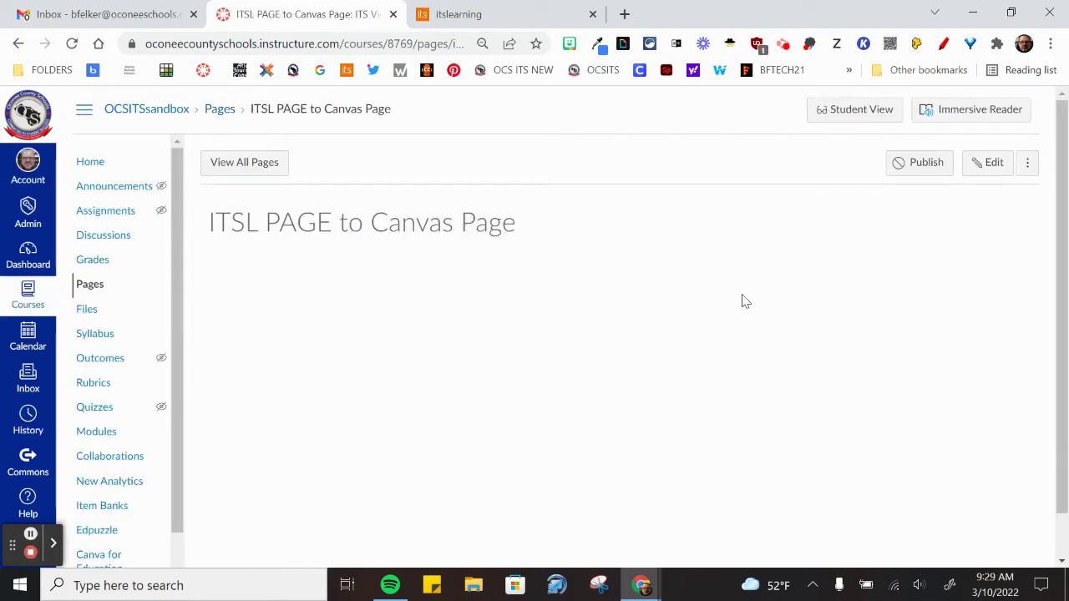
left_click(990, 162)
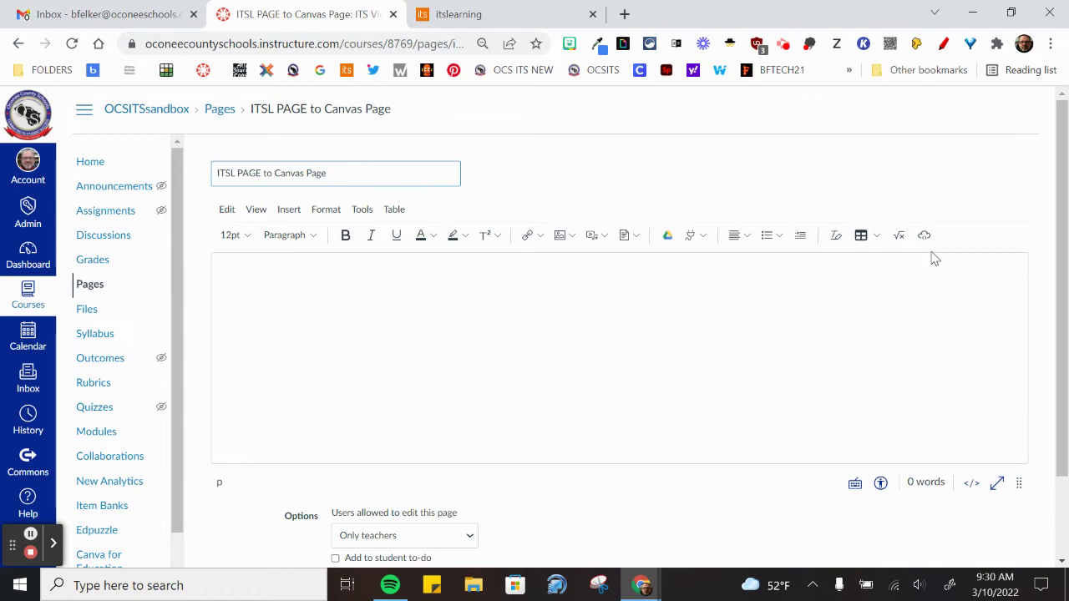
left_click(971, 487)
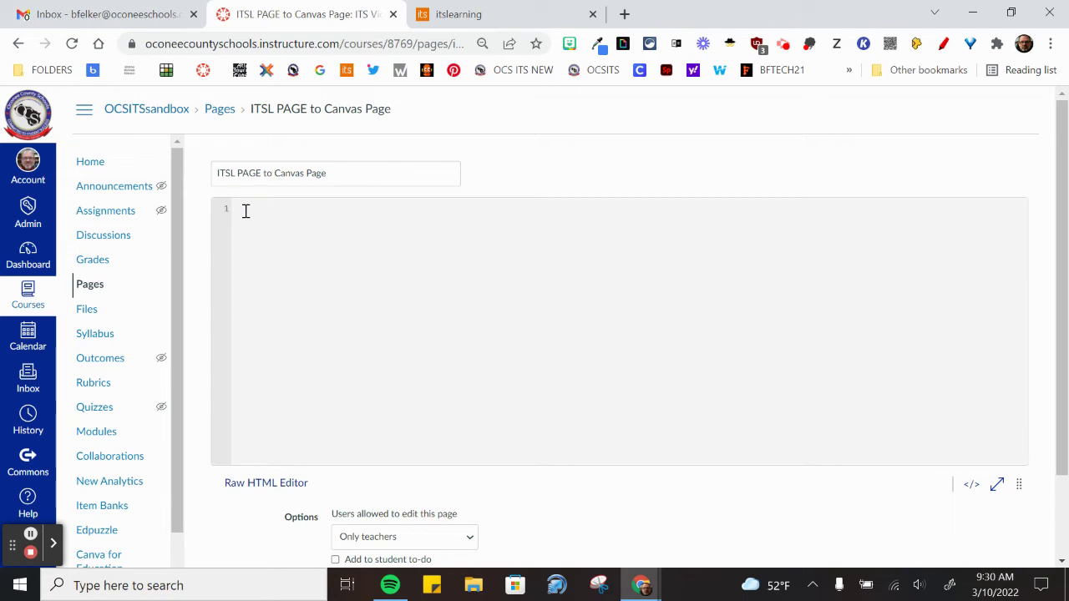
Step: Paste the copied Units of Study HTML into the page body, return to the rich content view and save the page
type("<p style=\"margin-left:40px;\"><font face=\"arial\"><span style=\"font-size:19.2px;\">Unit A&nbsp;- Experimental Design: Studying People Scientifically</span></font></p>  <p style=\"margin-left:40px;\"><span style=\"font-size:larger;\"><span style=\"font-family:arial;\">Unit B&nbsp;- Body Works</span></span></p>  <p style=\"margin-left:40px;\"><span style=\"font-size:larger;\"><span style=\"font-family:arial;\">Unit C&nbsp;- Cell Biology and Disease</span></span></p>  <p style=\"margin-left:40px;\"><span style=\"font-size:larger;\"><span style=\"font-family:arial;\">Unit D&nbsp;- Genetics&nbsp;</span></span></p>  <p style=\"margin-left:40px;\"><span style=\"font-size:larger;\"><span style=\"font-family:arial;\">Unit E&nbsp;- Ecology&nbsp;</span></span></p>  <p style=\"margin-left:40px;\"><span style=\"font-family:arial;font-size:larger;\">Unit F&nbsp;-&nbsp;Evolution</span></p>  <p style=\"margin-left:40px;\"><span style=\"font-family:arial;font-size:larger;\">Unit G&nbsp;- Bioengineering</span></p>  <p>&nbsp;</p>")
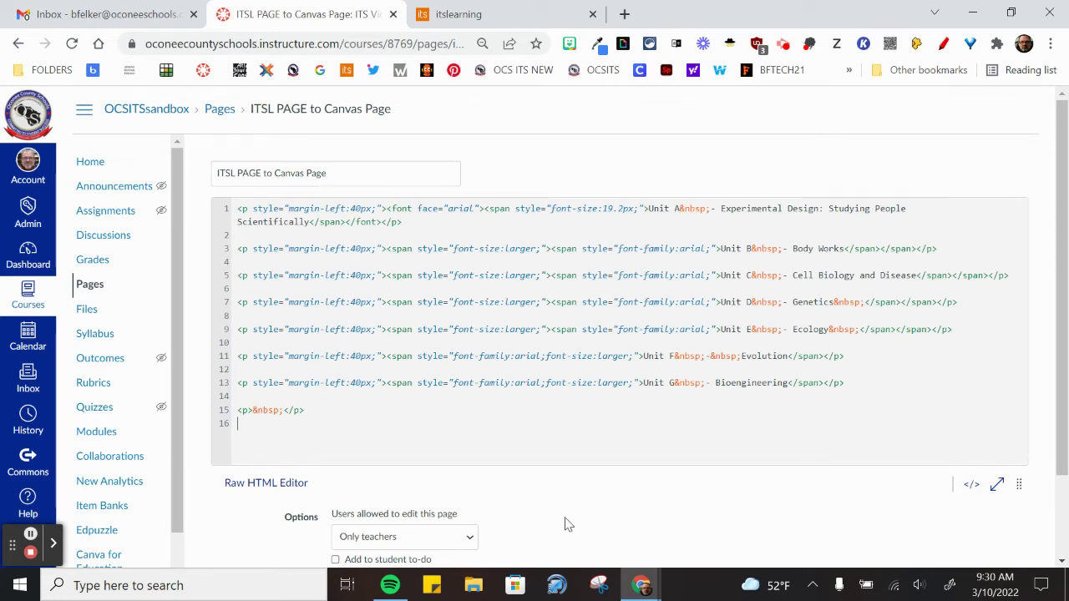
scroll(568, 526, "down", 2)
scroll(709, 494, "up", 2)
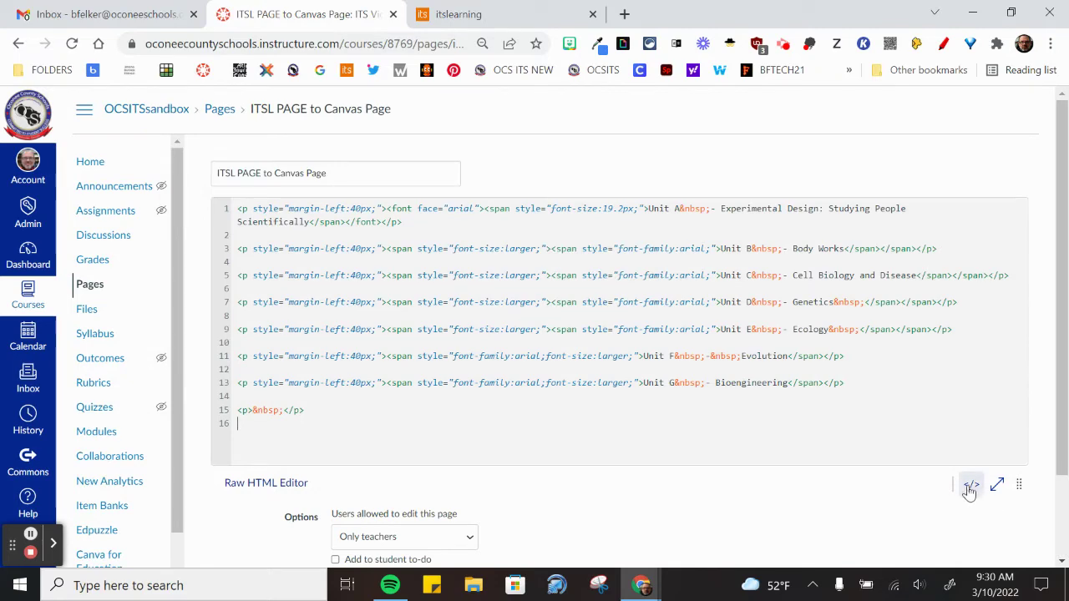
left_click(969, 489)
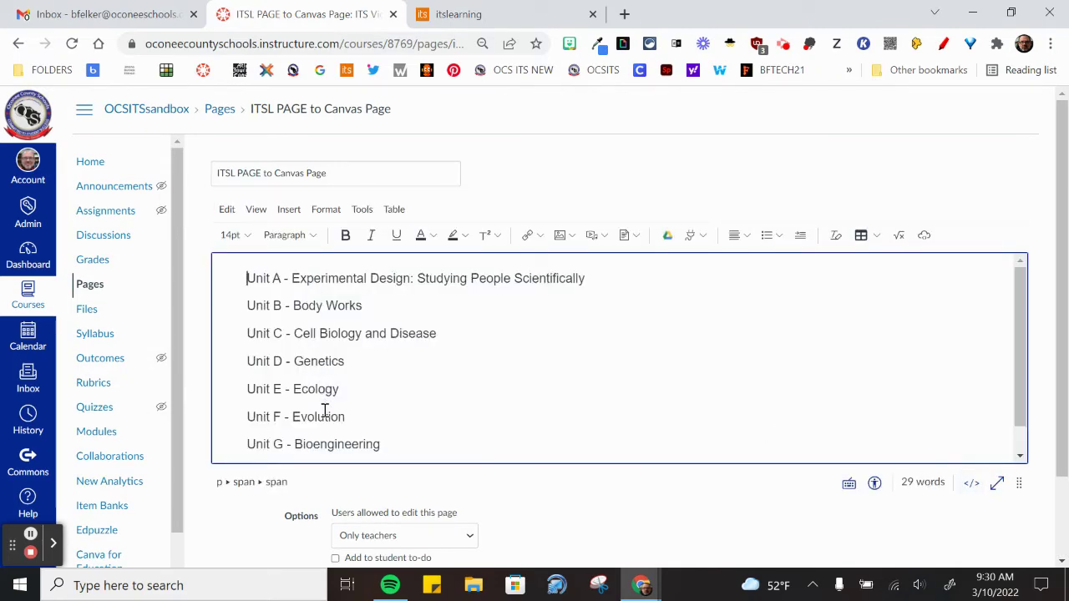
scroll(616, 513, "down", 2)
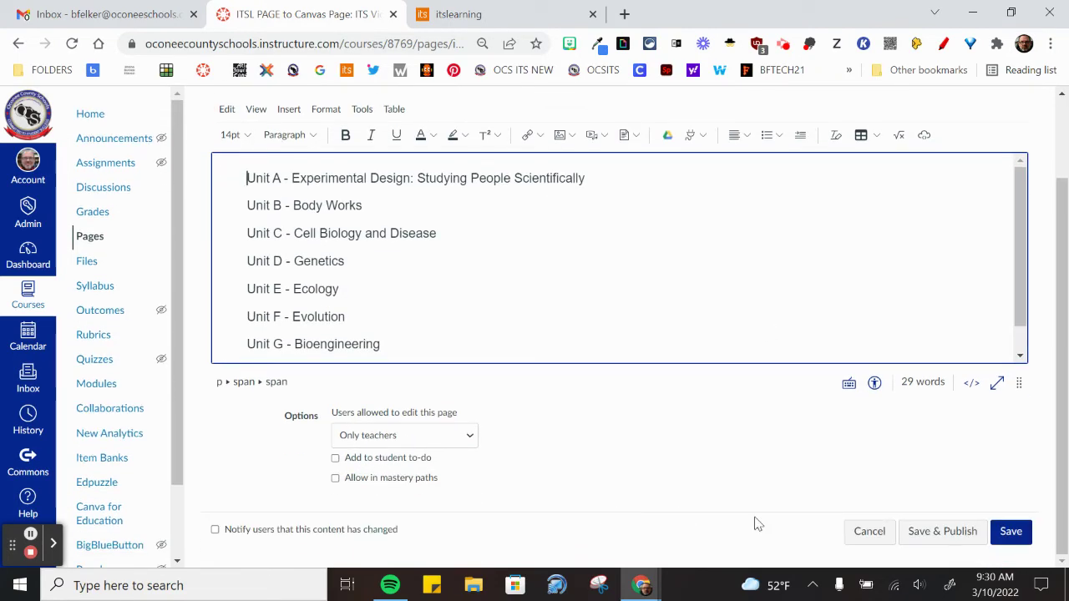
left_click(1010, 533)
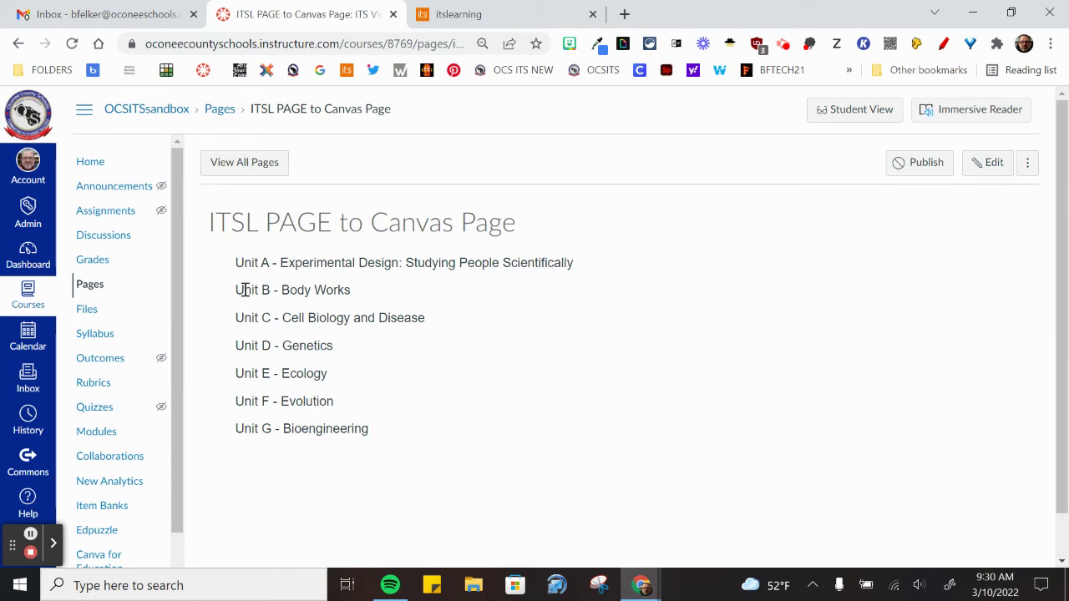
Step: Compare the Units of Study block in itslearning with the saved Canvas page
left_click(458, 15)
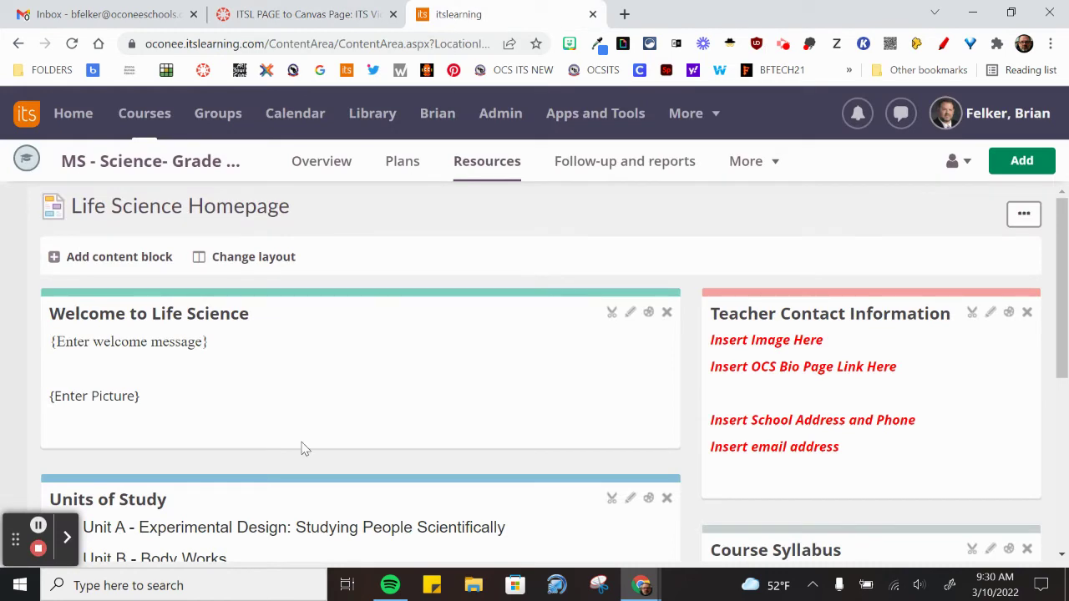
scroll(303, 446, "down", 5)
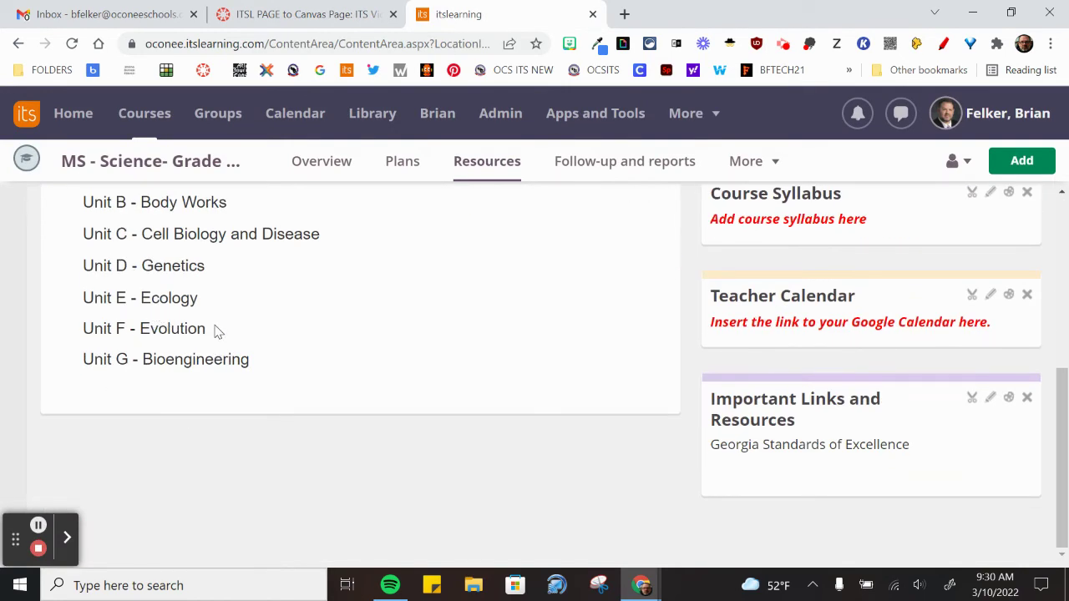
left_click(273, 18)
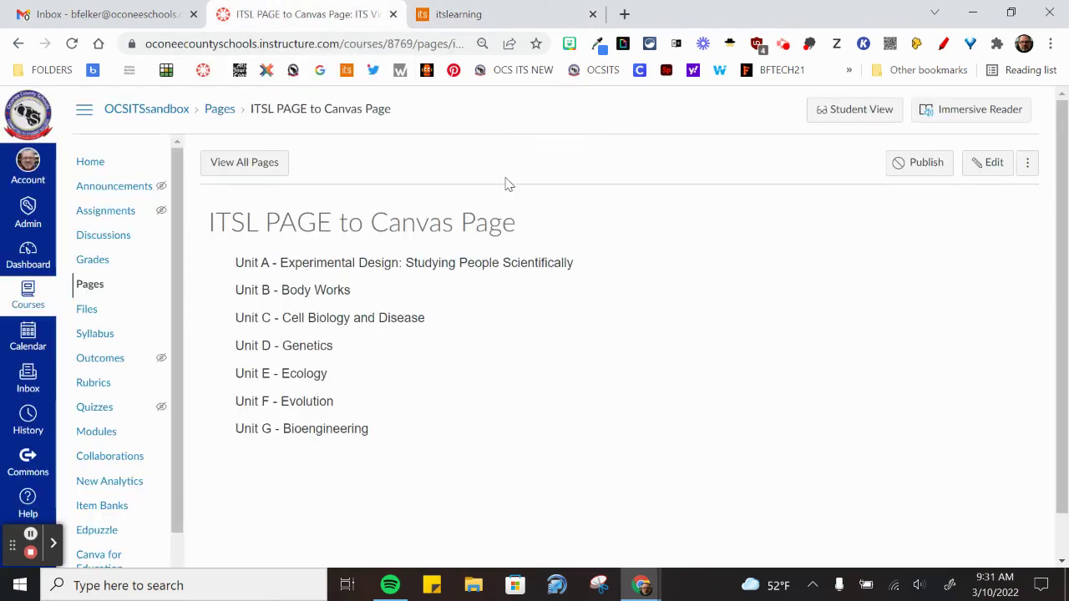
left_click(480, 14)
scroll(506, 421, "up", 4)
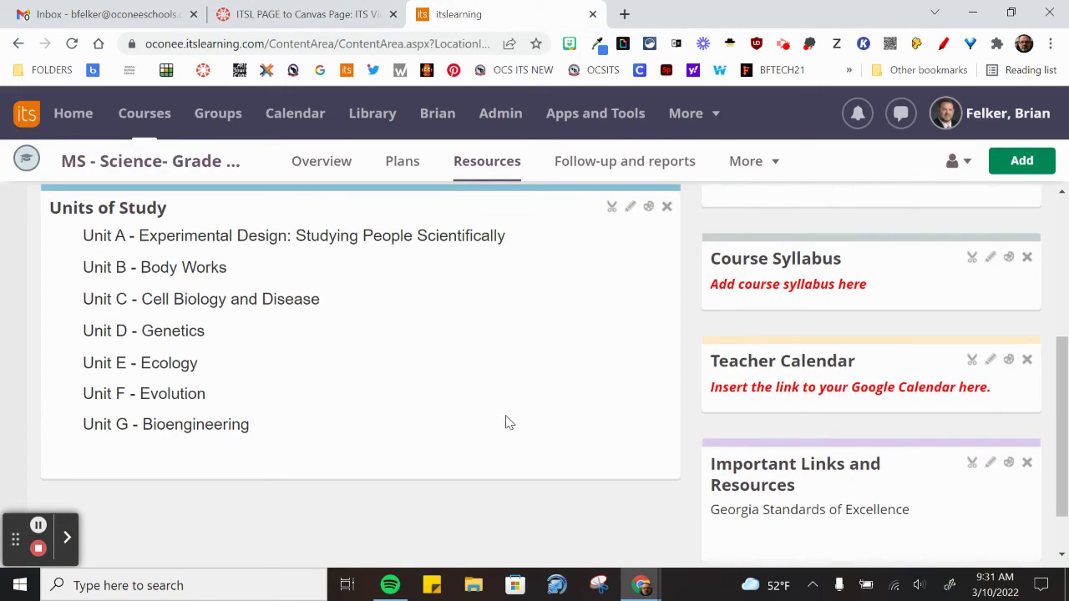